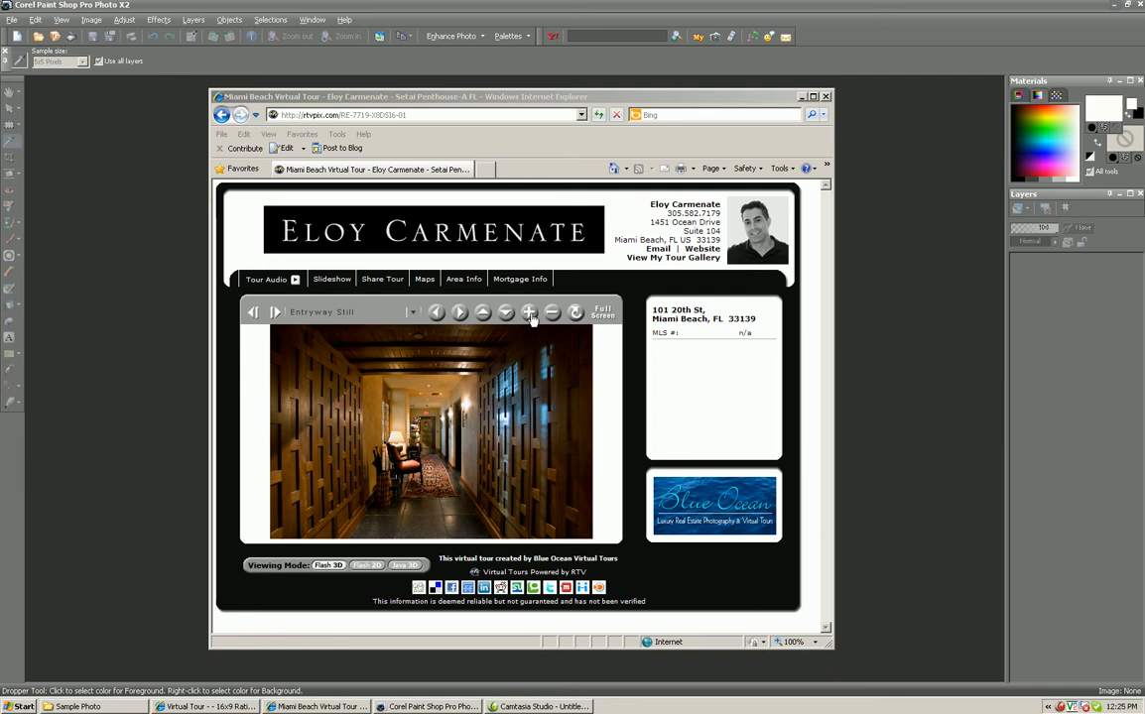
- Zoom the Entryway Still in and back out in the Miami Beach virtual tour, and minimize its browser window
click(530, 315)
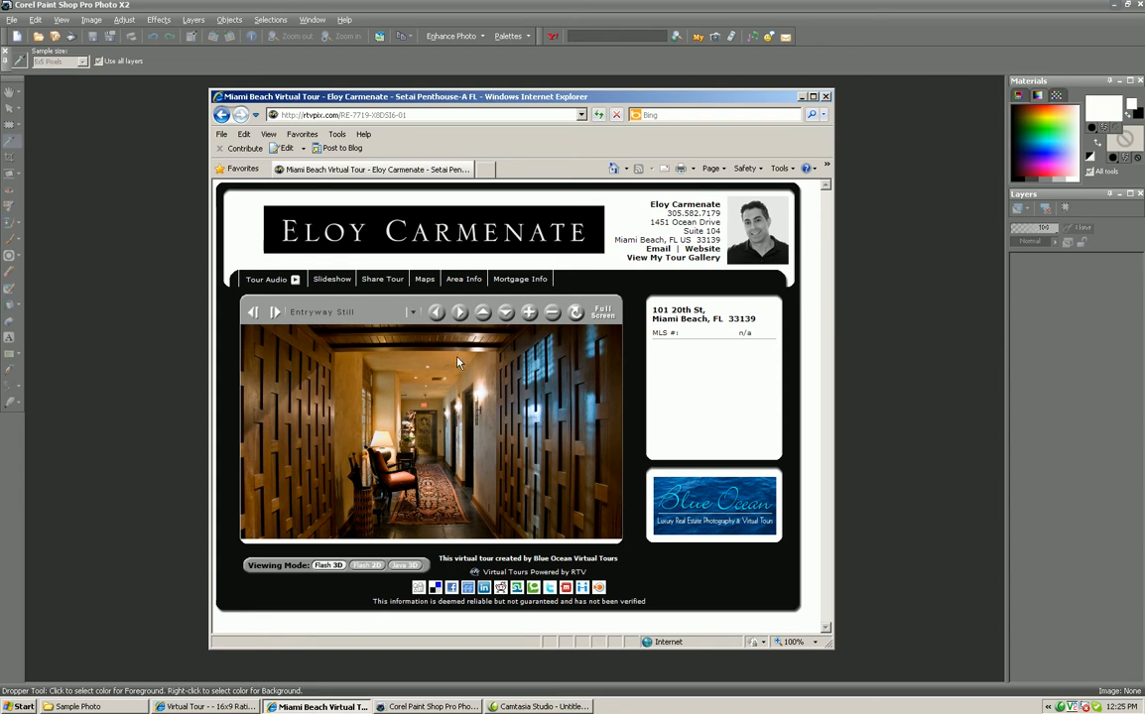
click(553, 315)
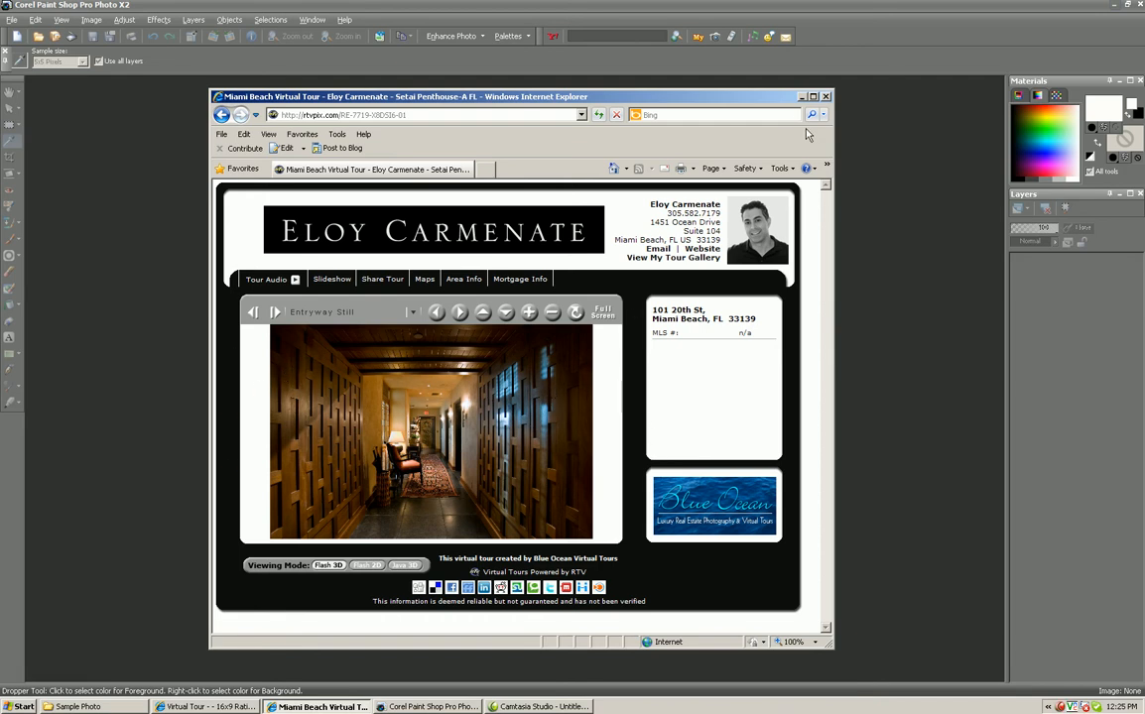
click(803, 101)
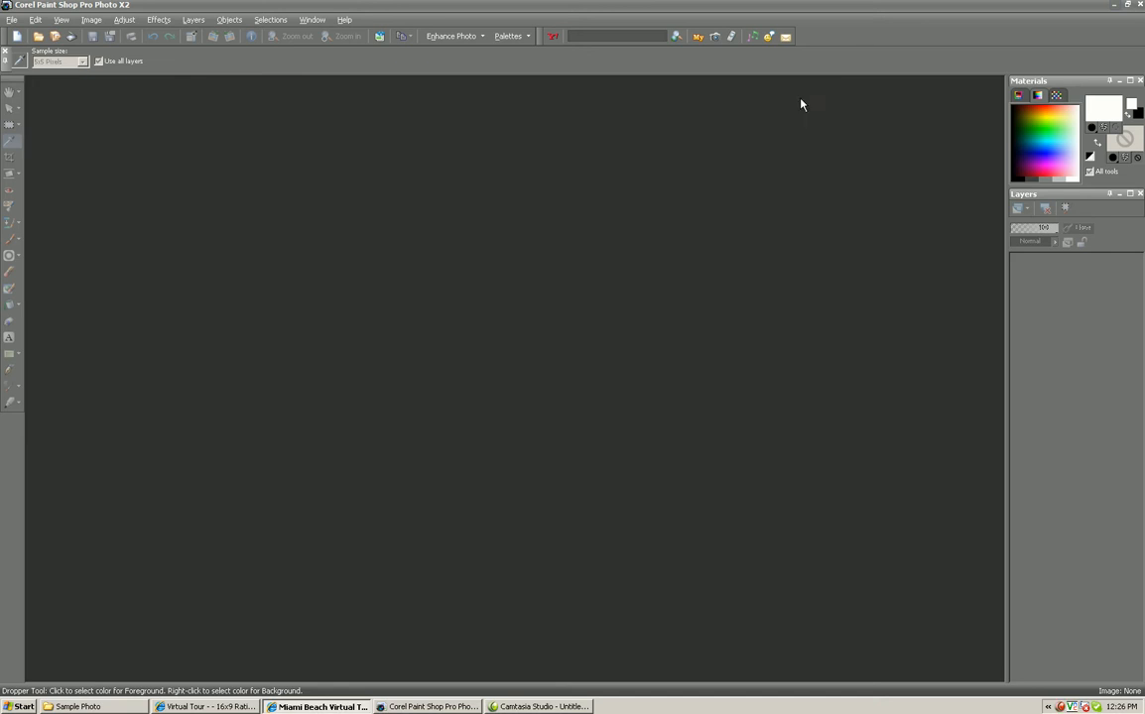
- Open 1776178.jpg from the Sample Photo folder in Corel Paint Shop Pro and resize it to 1600 pixels wide, keeping the aspect ratio locked
click(79, 706)
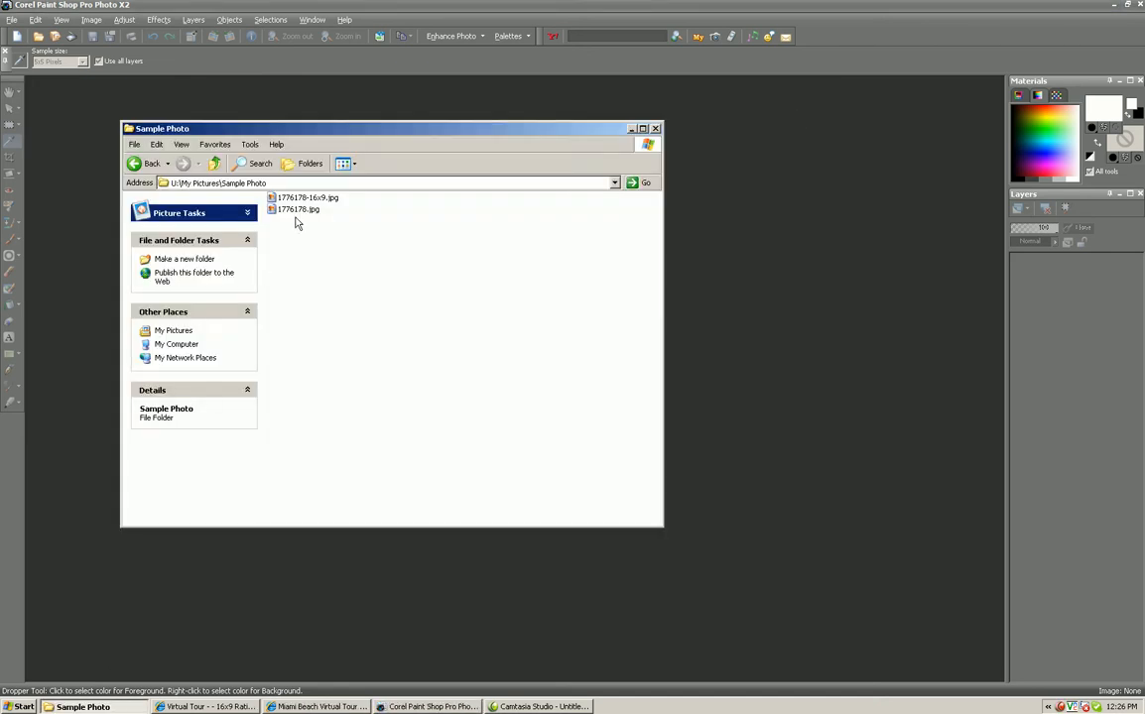
drag(298, 209, 738, 172)
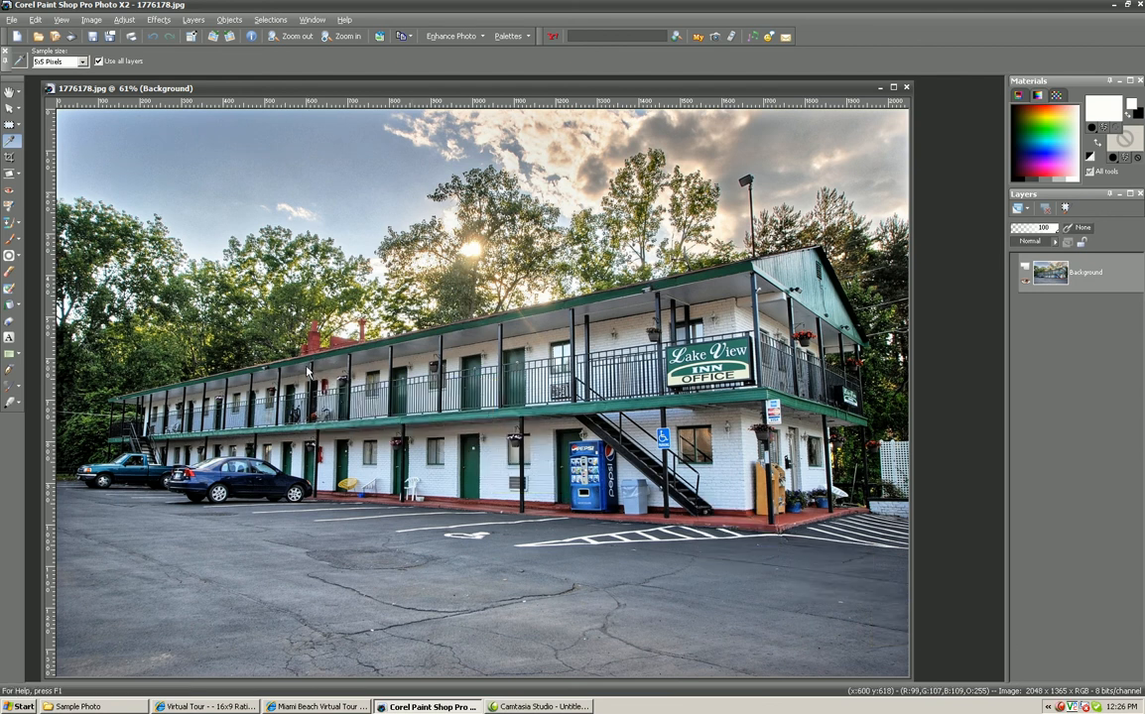
key(shift+s)
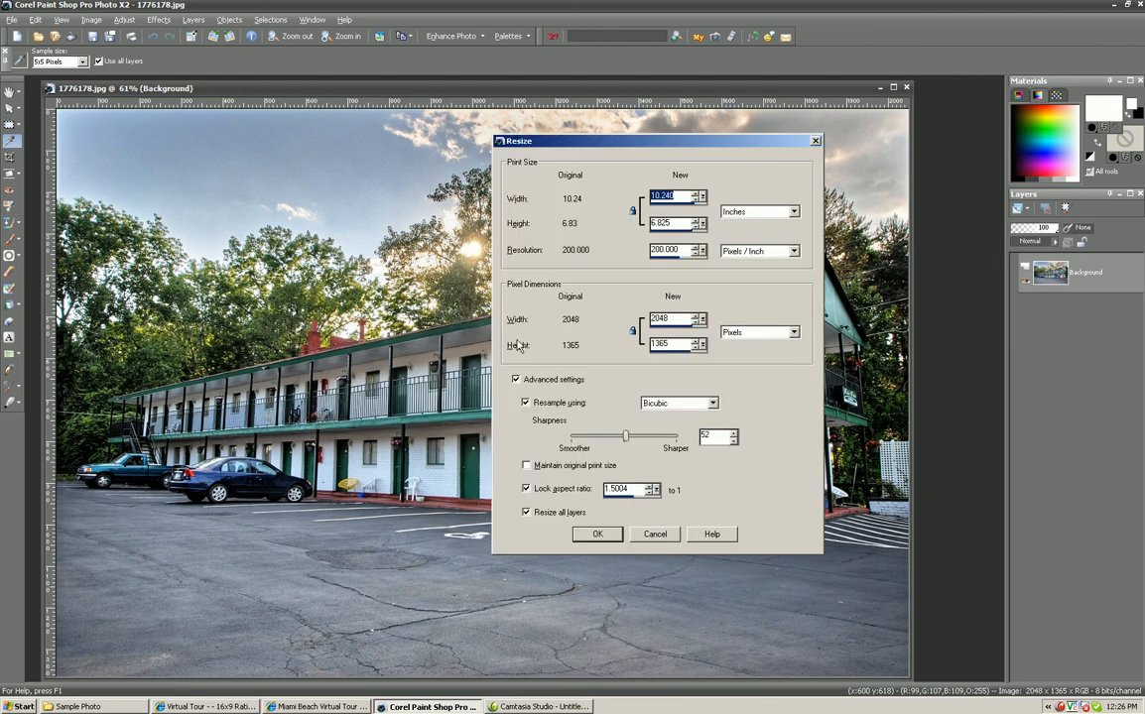
double_click(661, 318)
text(1600)
click(679, 317)
click(598, 535)
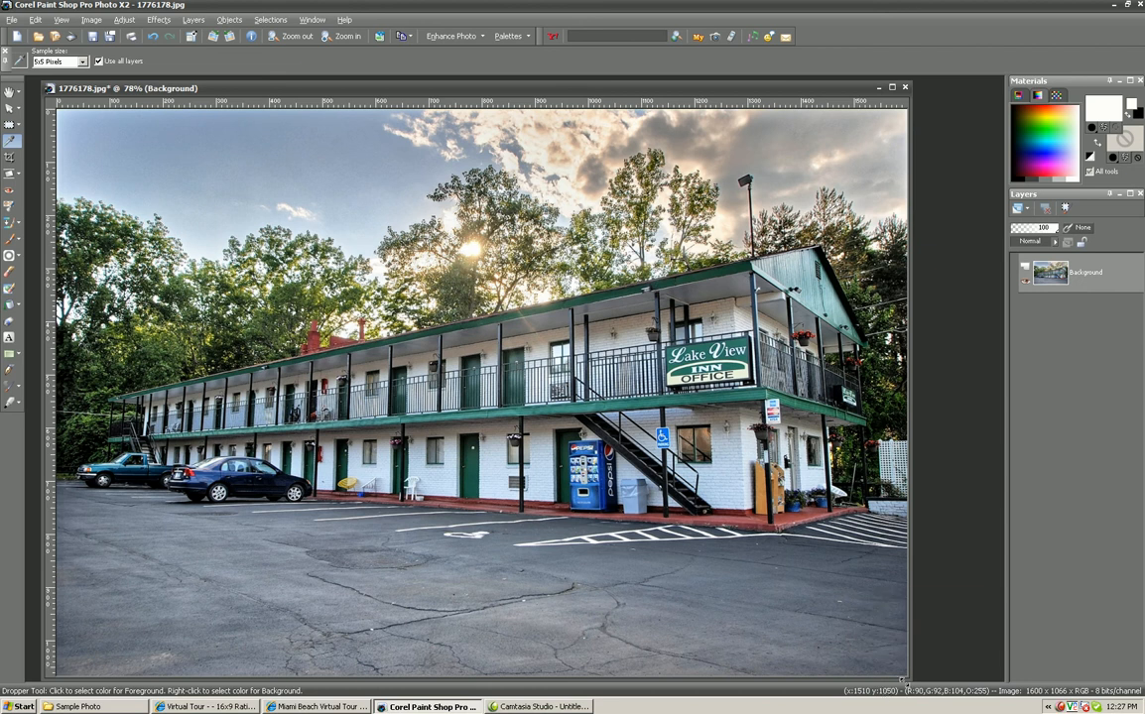
- Lay a crop rectangle across the photo's full width from its top edge, 8.000 inches wide and 4.500 inches high
scroll(572, 379, down, 1)
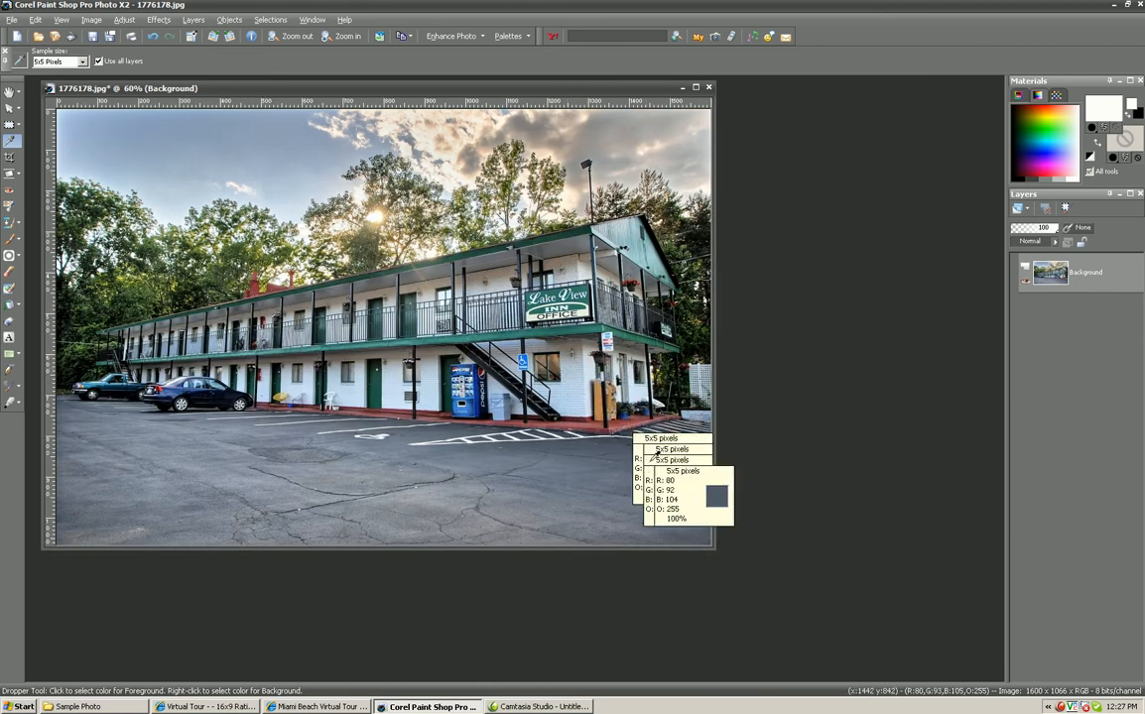
click(12, 159)
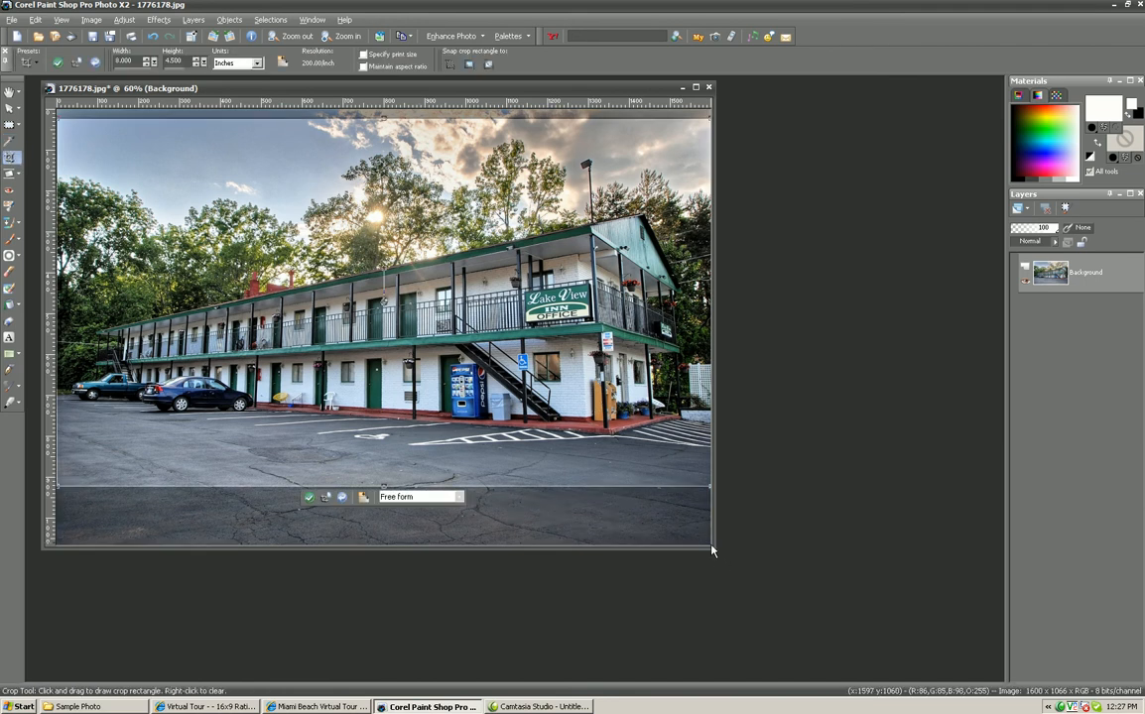
drag(712, 554, 821, 605)
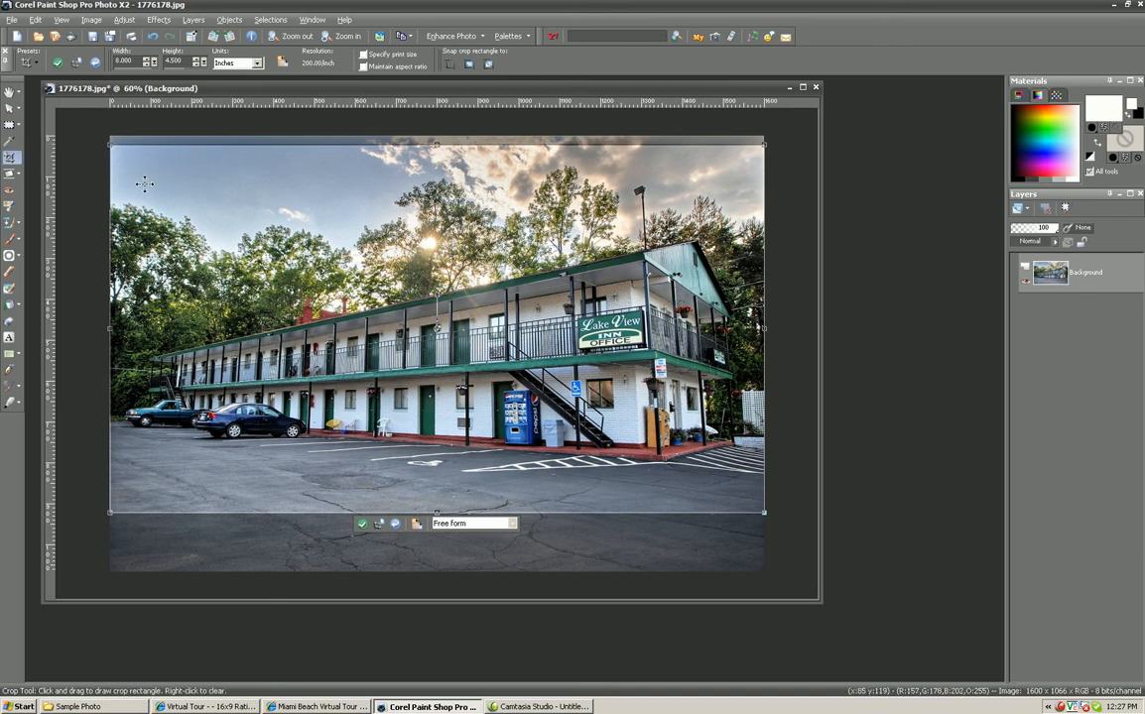
drag(100, 129, 783, 484)
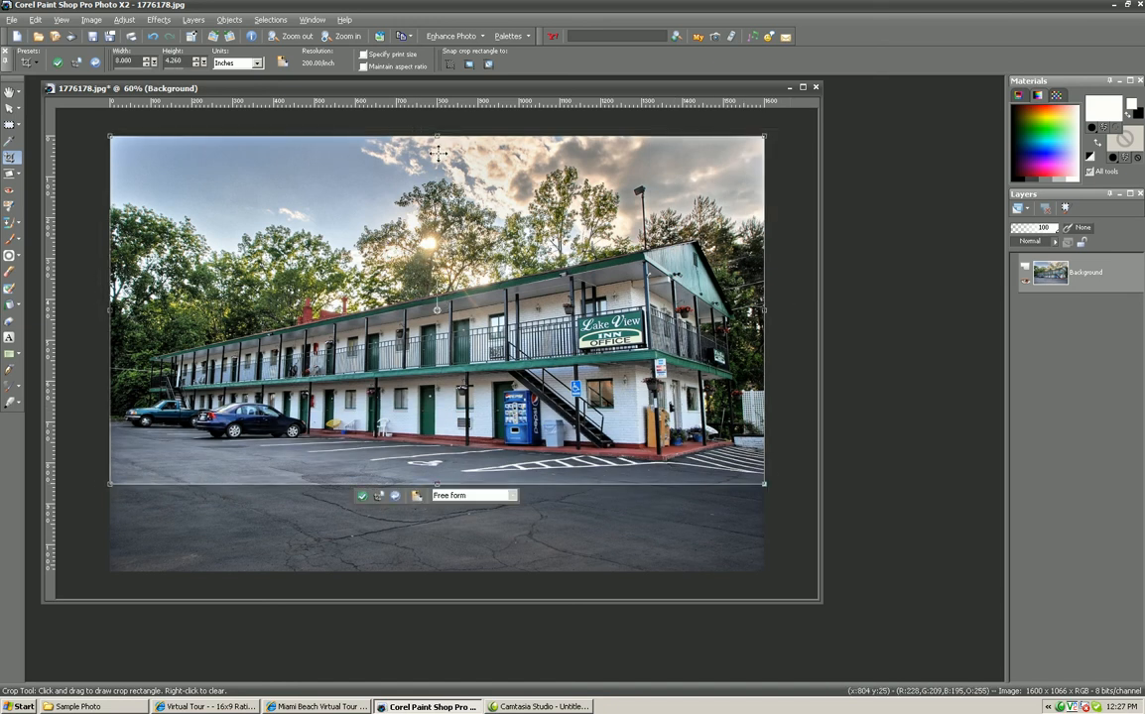
drag(443, 127, 443, 130)
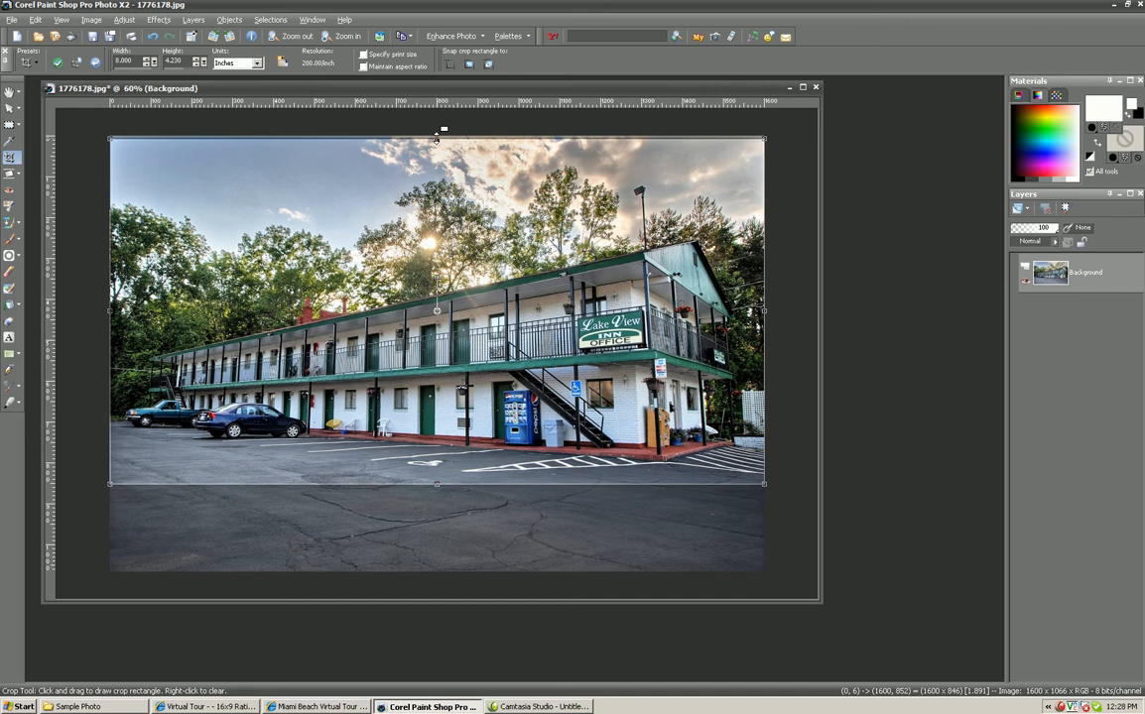
drag(443, 130, 435, 116)
drag(437, 115, 437, 136)
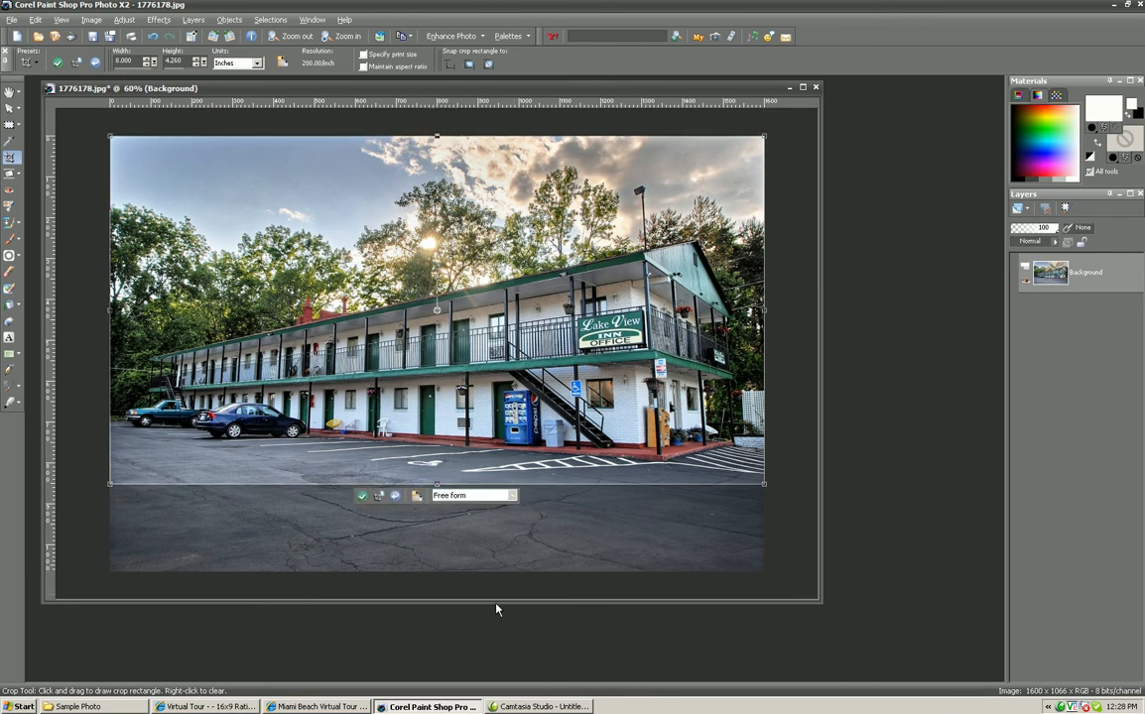
scroll(754, 591, up, 1)
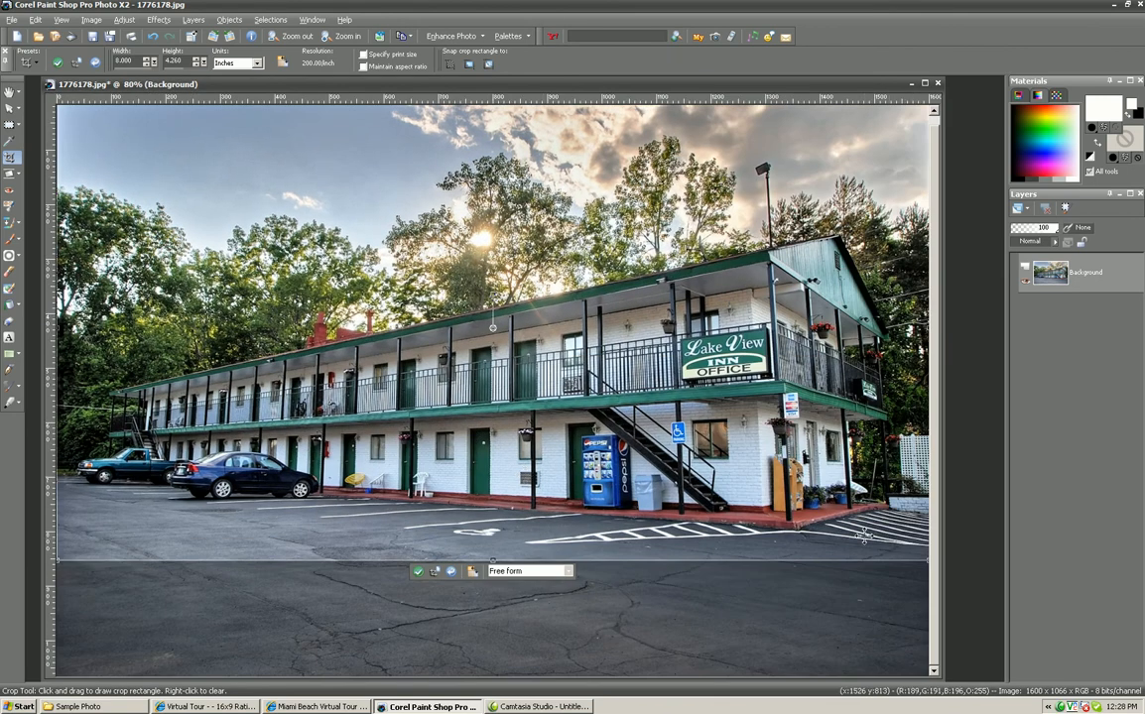
drag(492, 558, 495, 586)
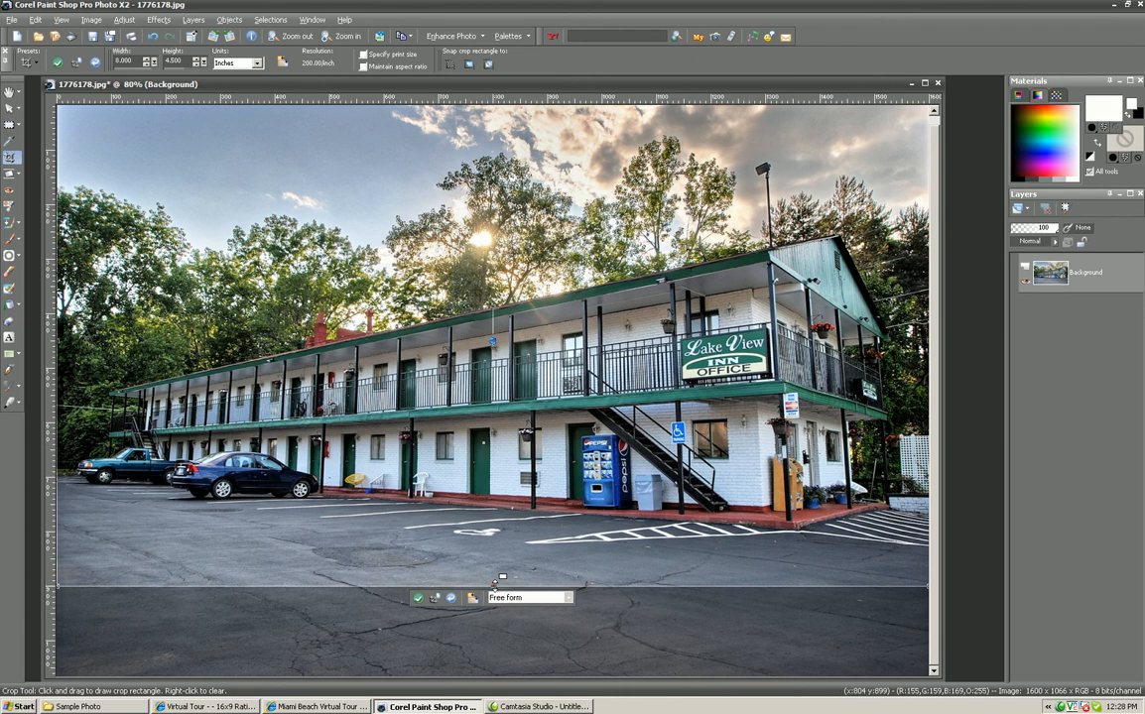
- Shift the crop rectangle slightly down, leaving a thin strip of sky outside it, and apply the crop
scroll(731, 418, down, 1)
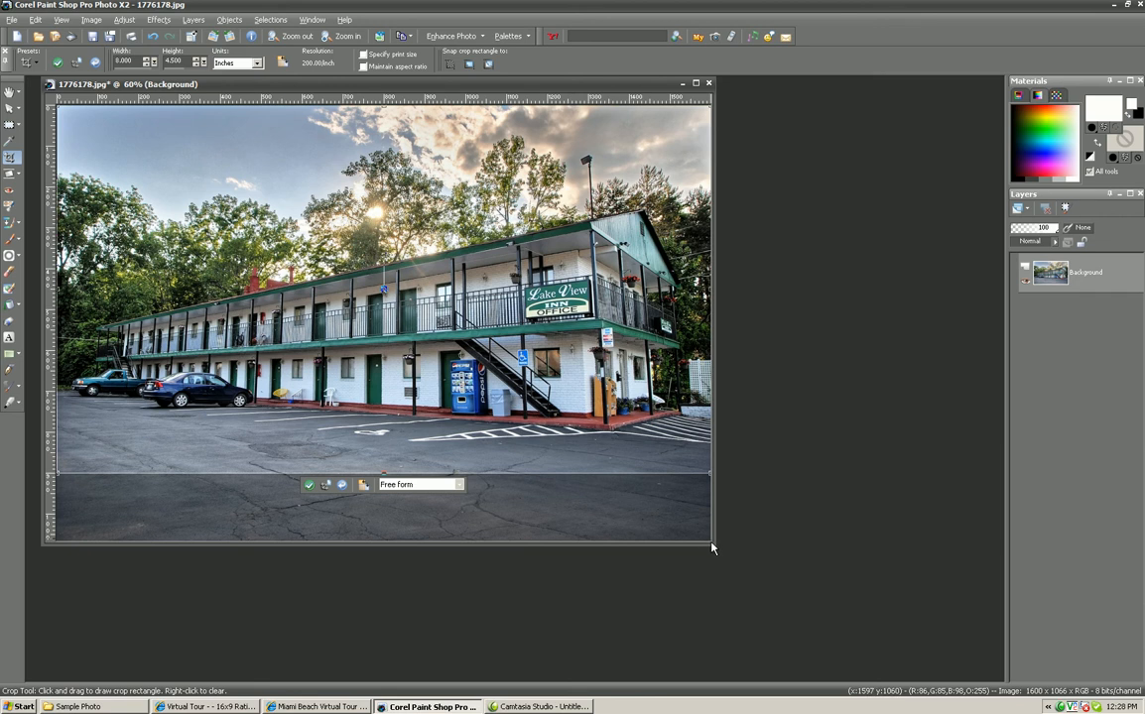
drag(714, 543, 853, 631)
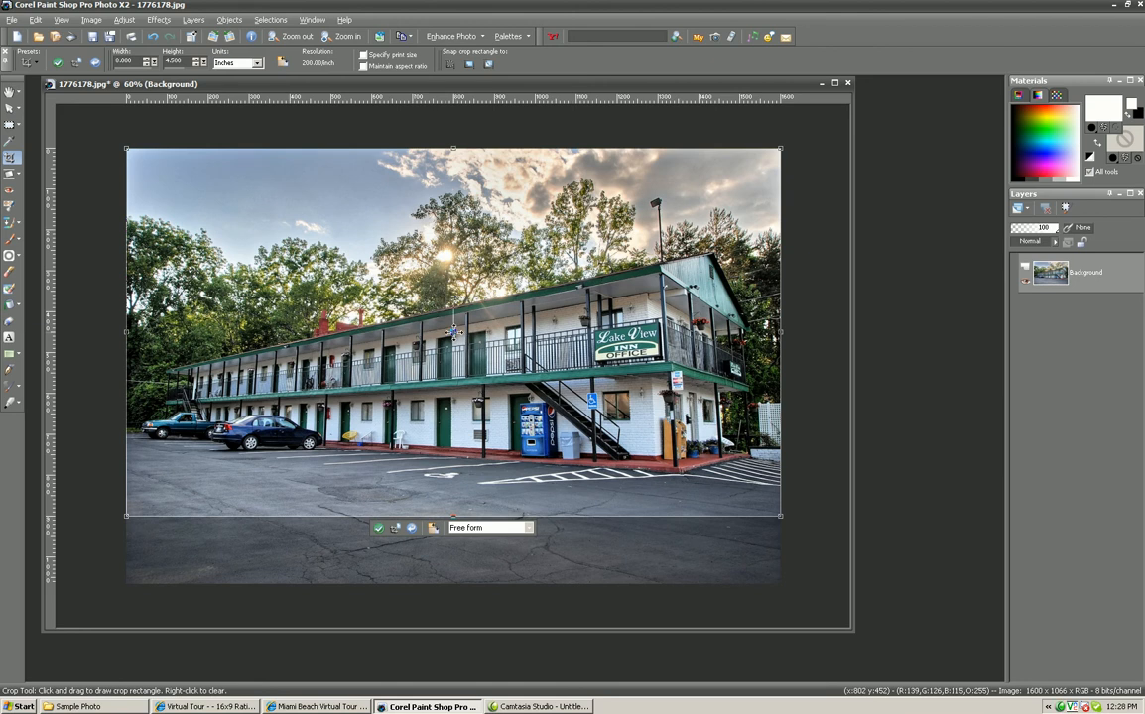
double_click(453, 333)
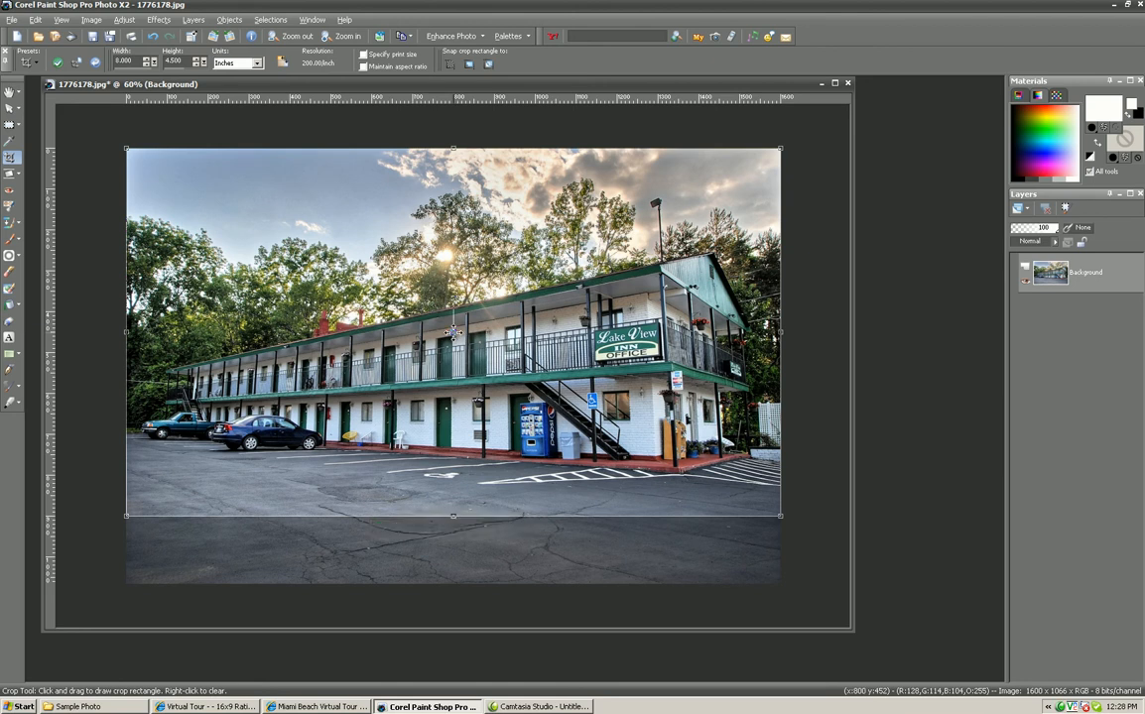
drag(452, 332, 454, 348)
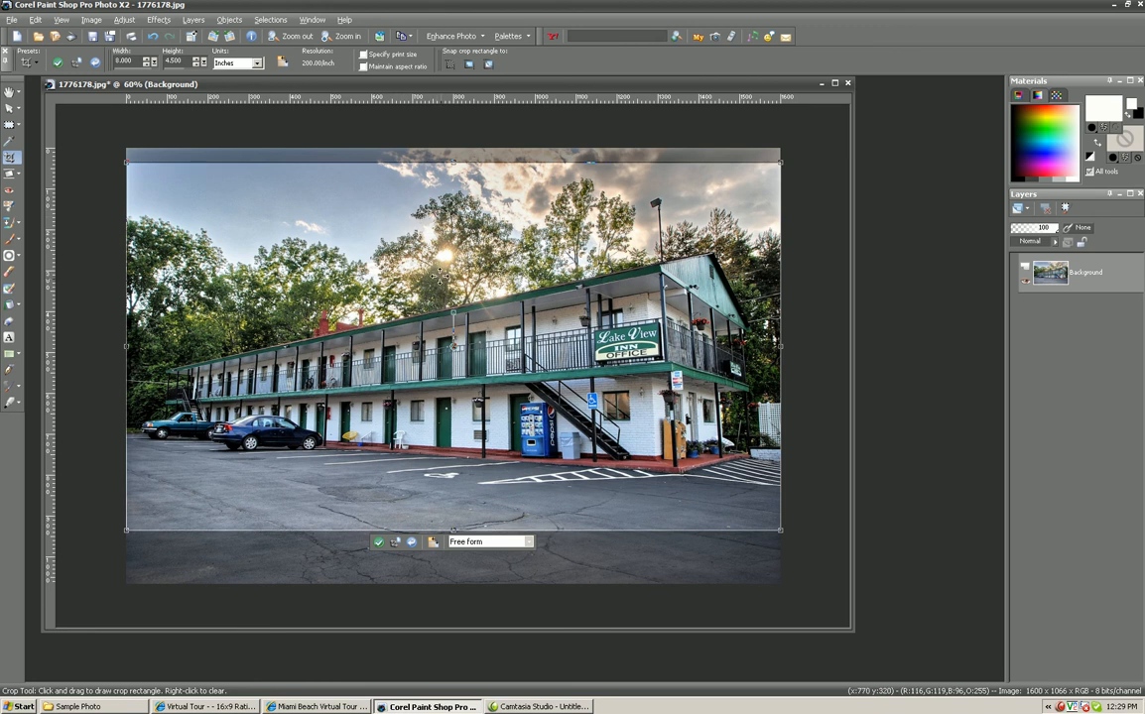
drag(453, 342, 455, 342)
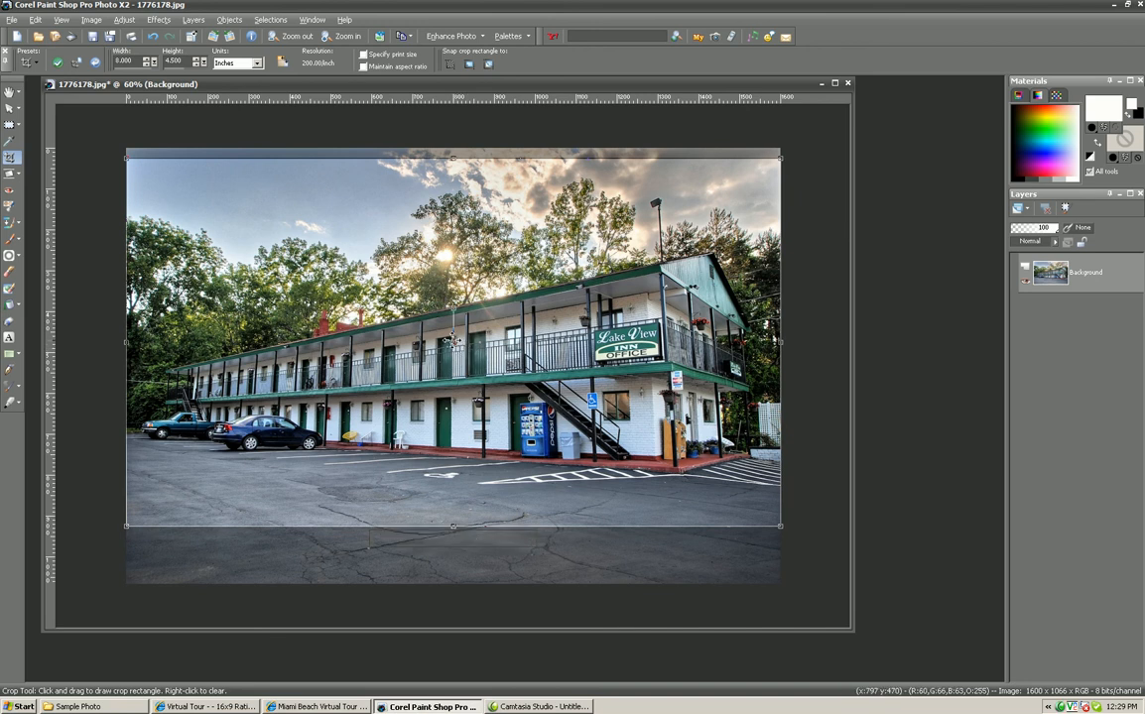
double_click(412, 310)
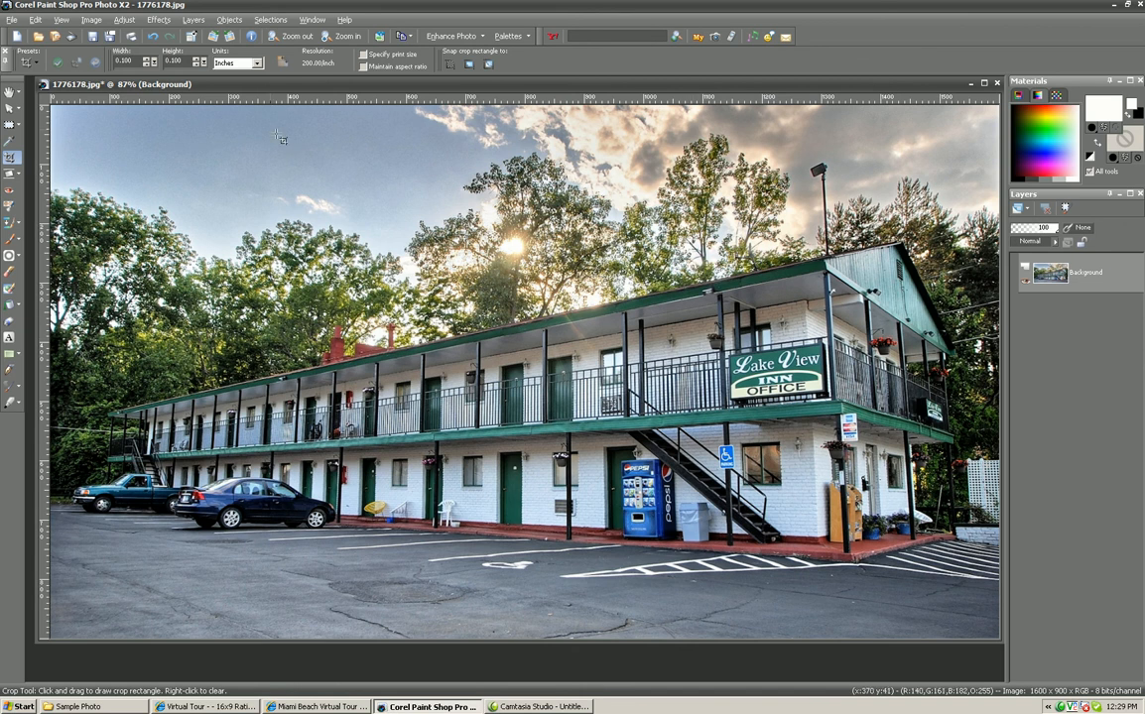
- Save the cropped photo as a new JPEG named 1776178-16x92.jpg in the Sample Photo folder
click(11, 19)
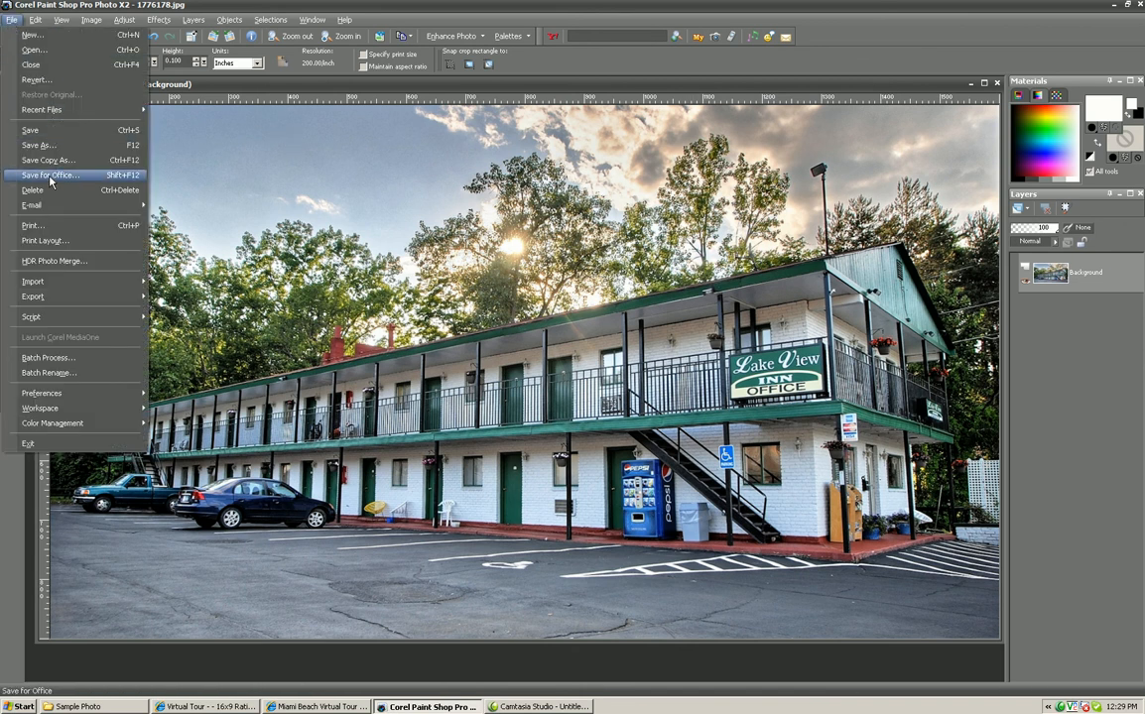
click(37, 147)
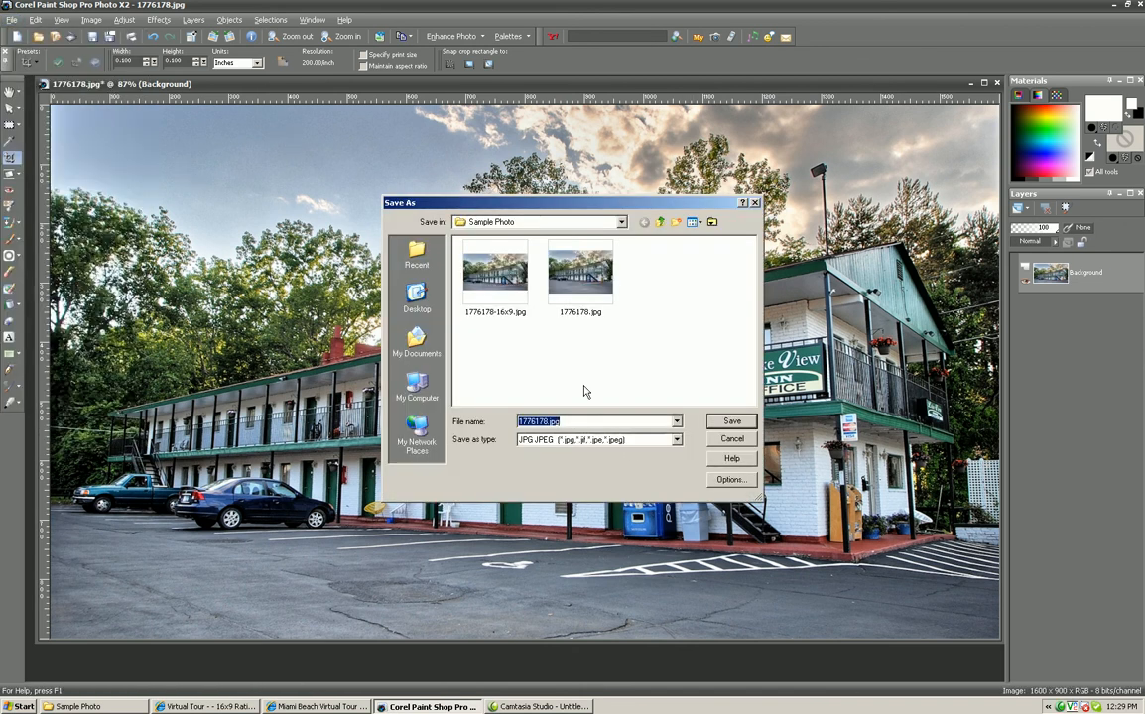
click(497, 313)
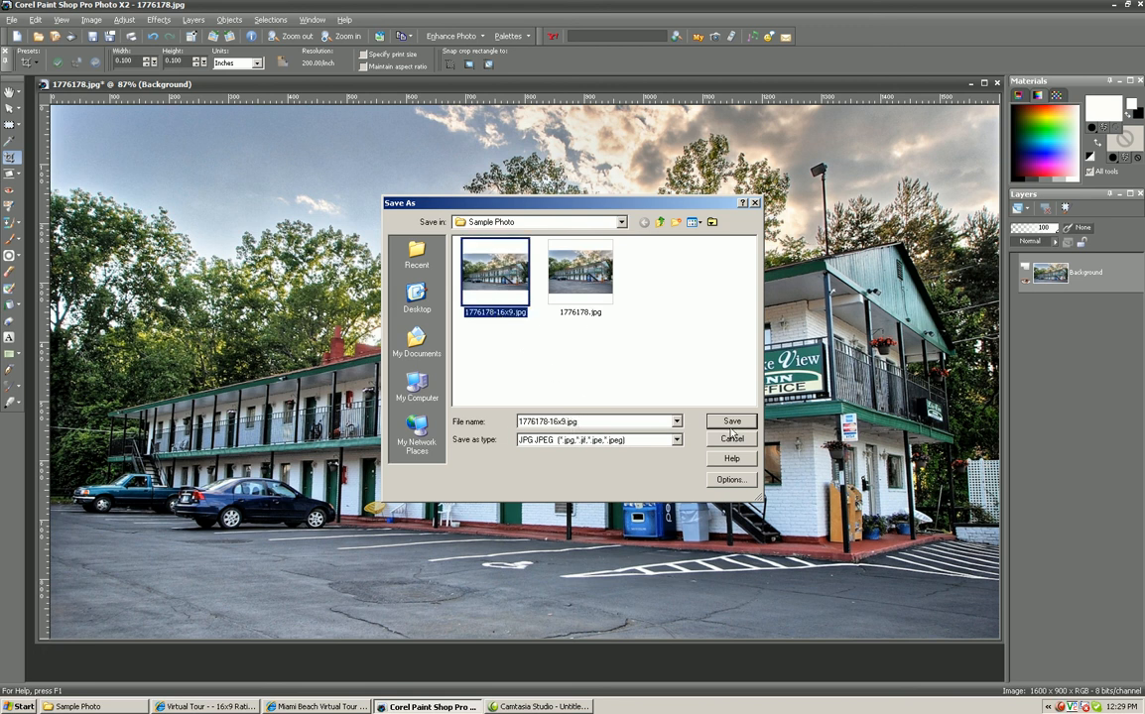
double_click(563, 422)
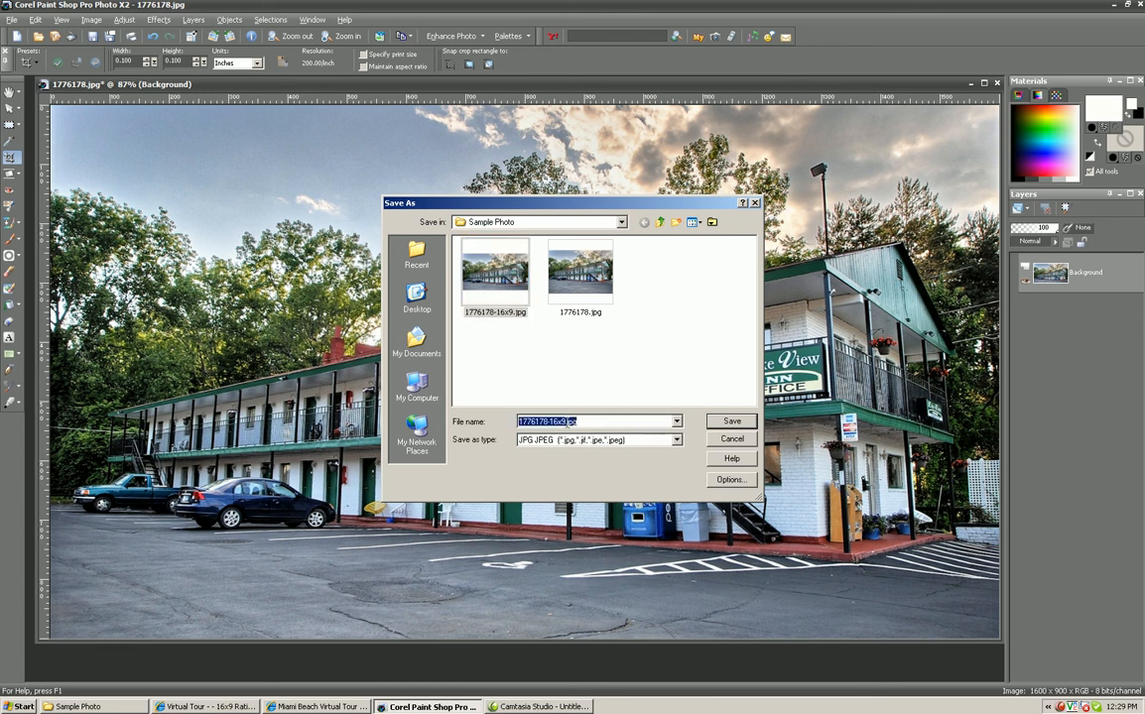
click(564, 421)
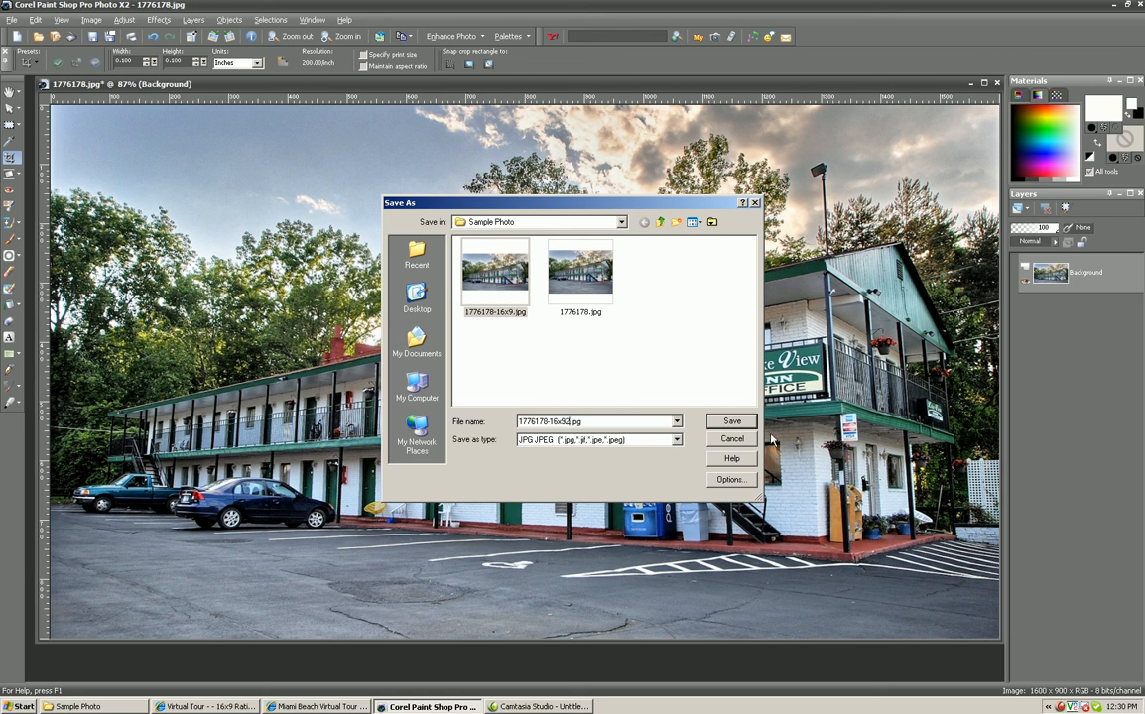
text(2)
click(732, 423)
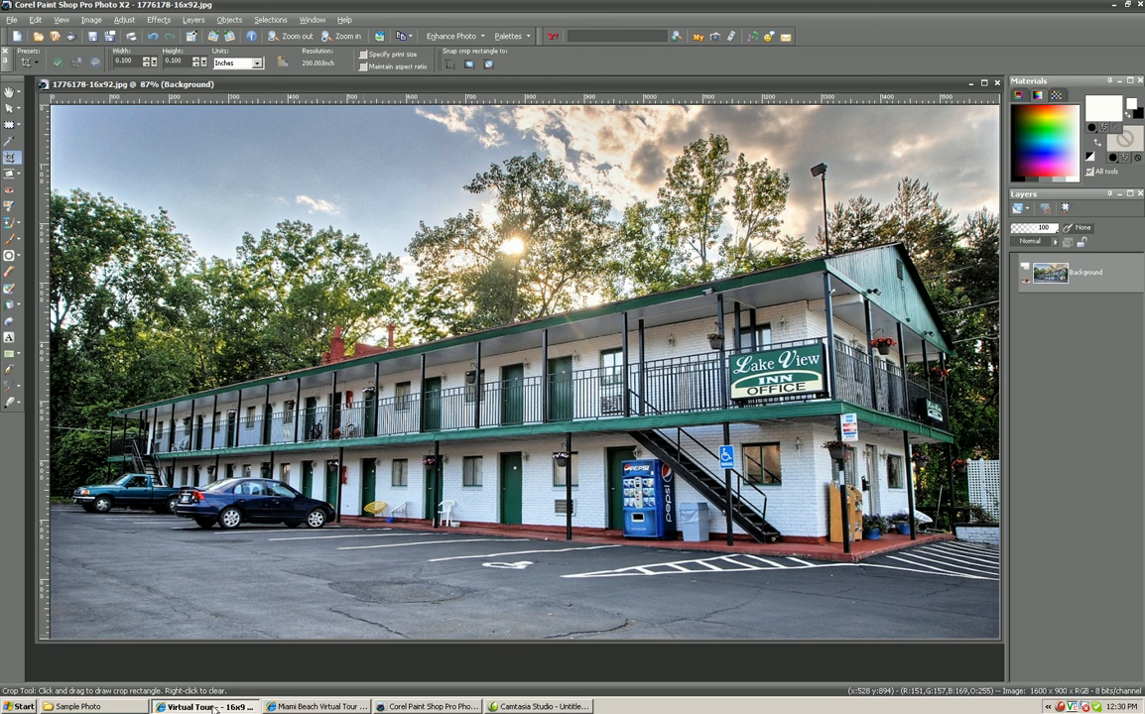
- Compare how the still images fill the viewer in the 16x9 Ratio Example tour and the Miami Beach tour
click(214, 707)
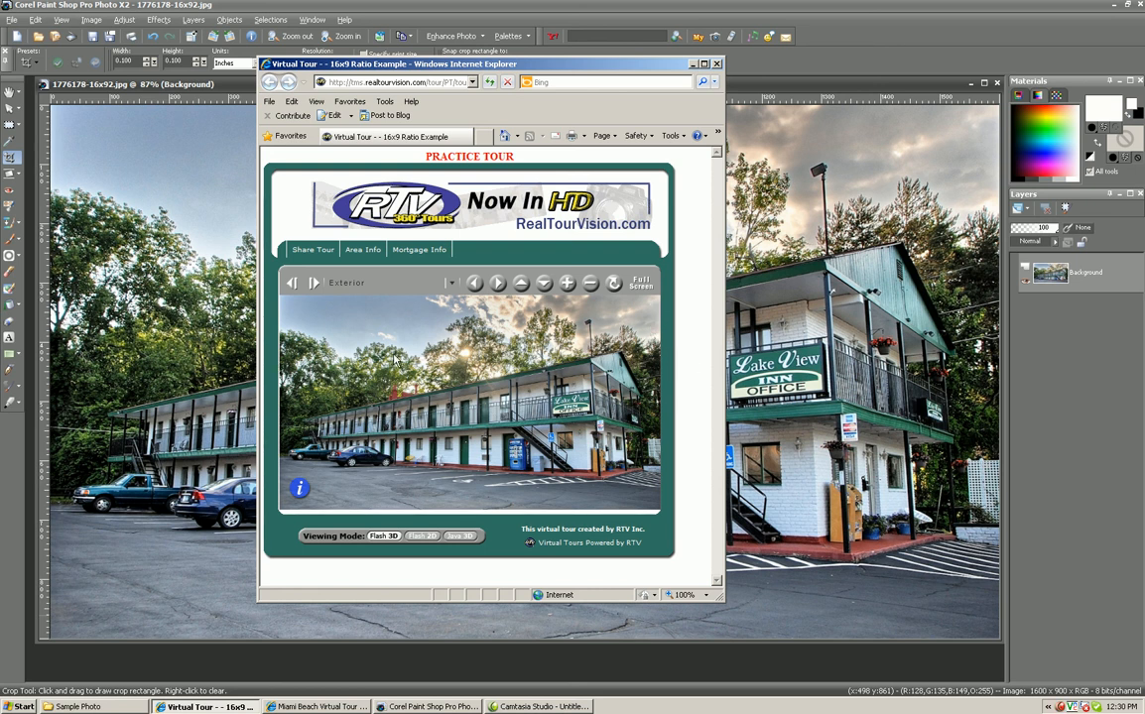
click(319, 706)
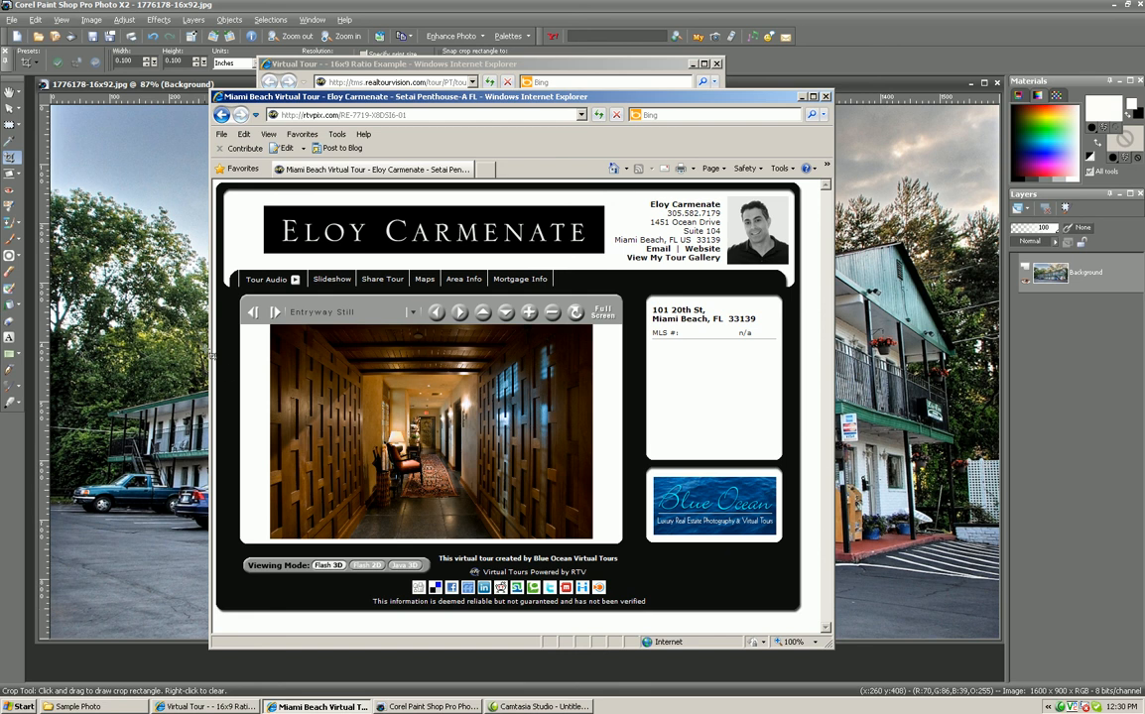
click(377, 63)
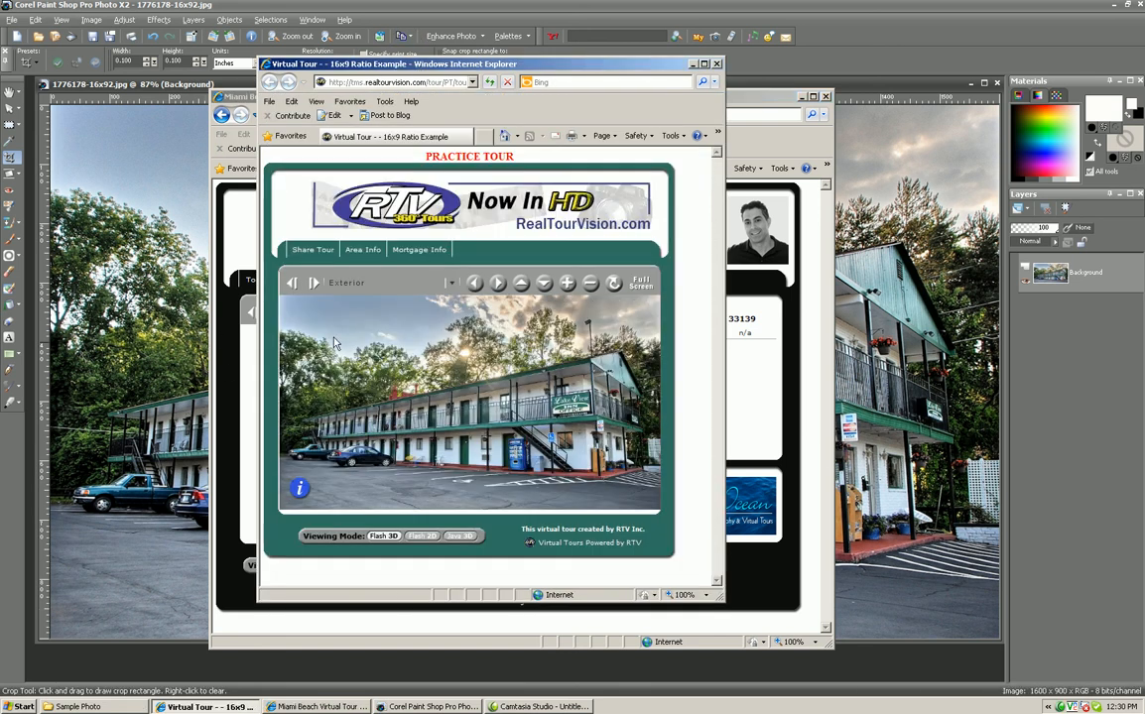